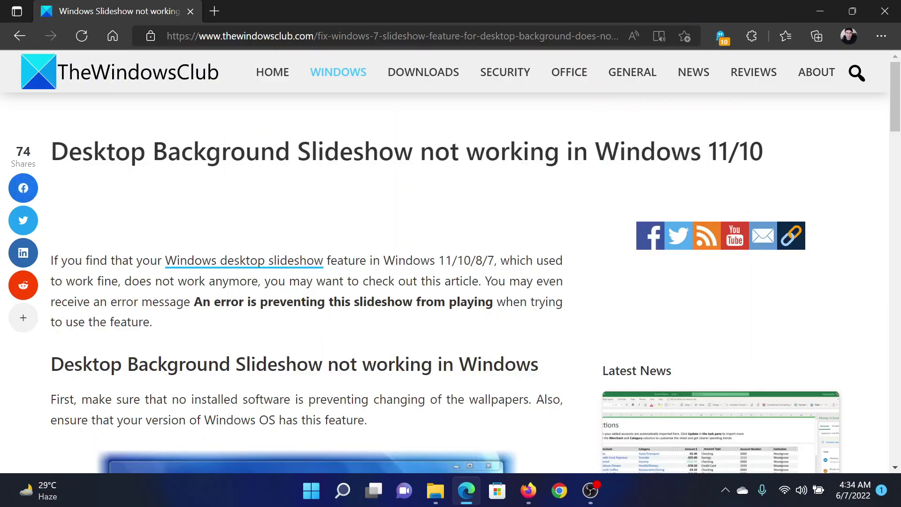
Step: Highlight 'Desktop Background Slideshow' in the TheWindowsClub article heading
drag(51, 151, 418, 154)
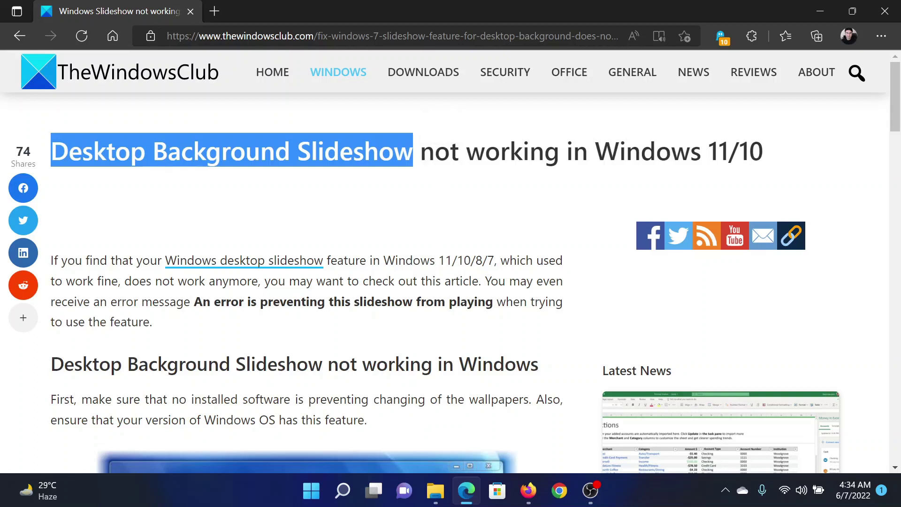
Step: Run powercfg.cpl from the Run dialog to open Power Options
key(super+r)
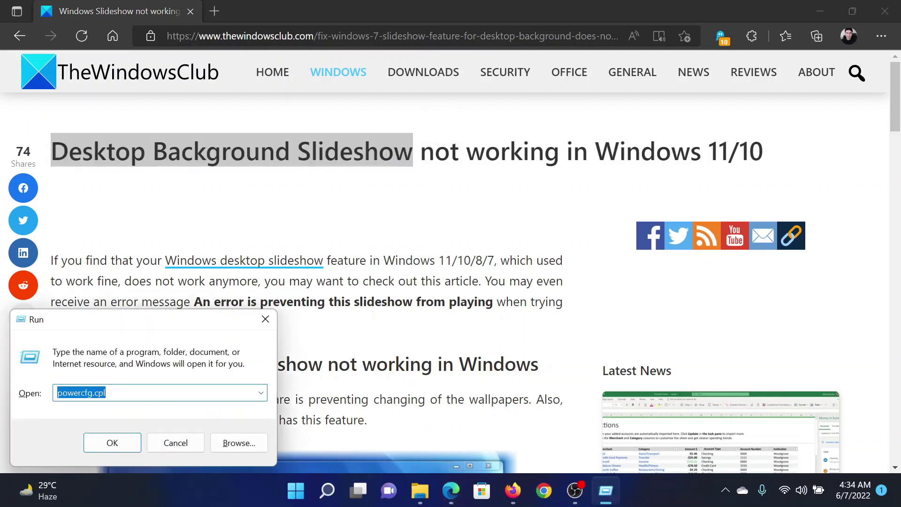
text(powercfg.cpl)
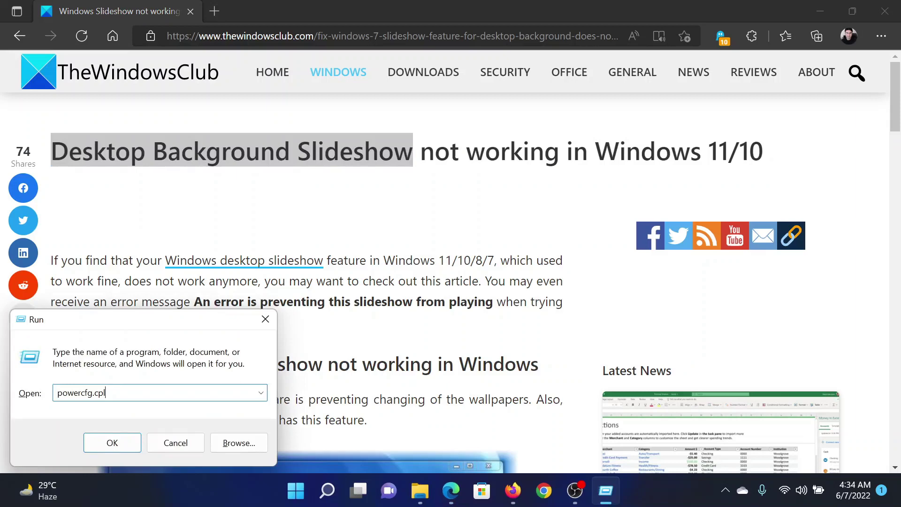
key(Return)
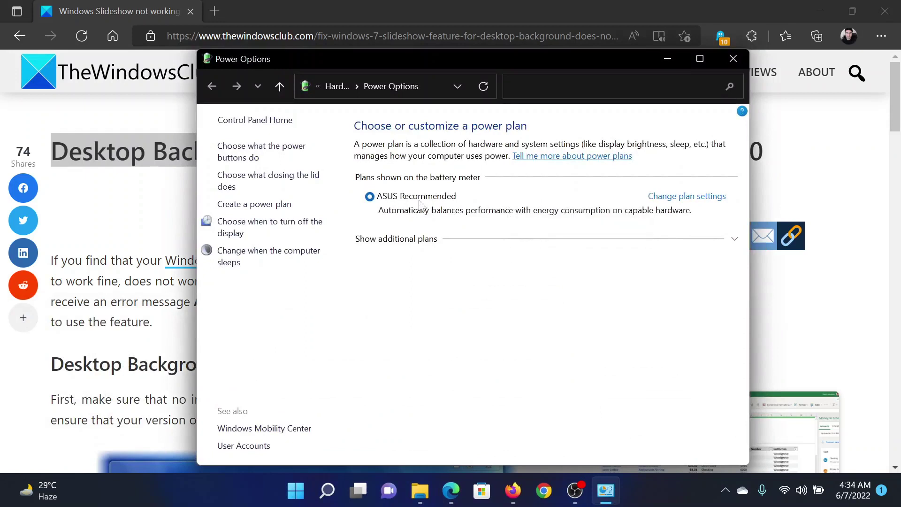
Step: Open advanced power settings for the ASUS Recommended plan via its plan settings
click(664, 197)
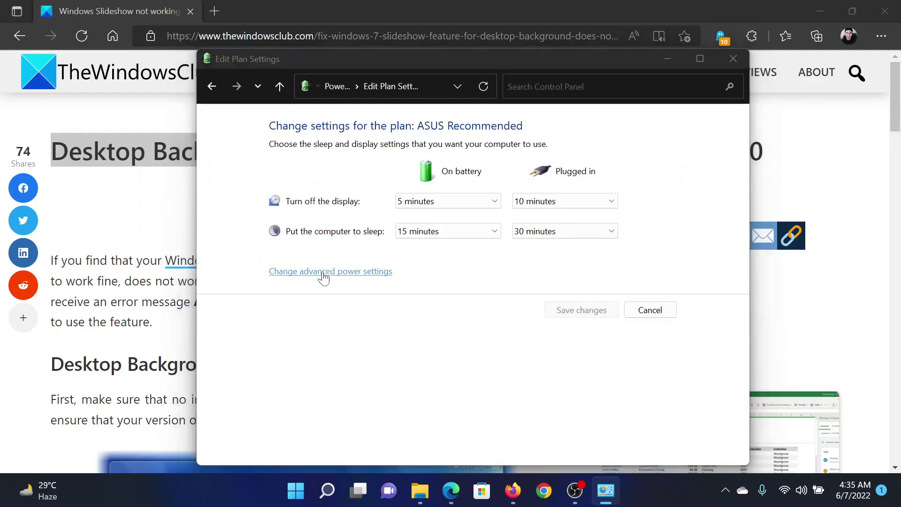
click(324, 275)
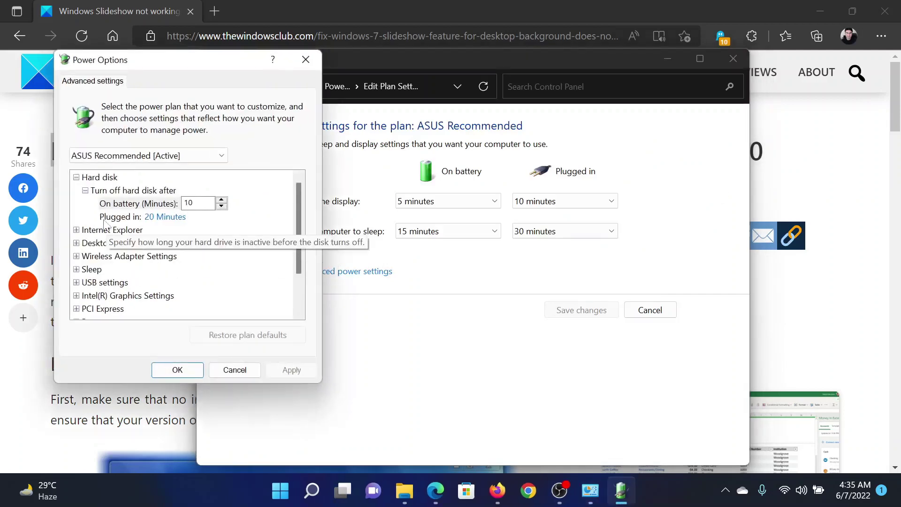
Step: Set Desktop background Slide show to Available on battery and plugged in, and apply
click(77, 243)
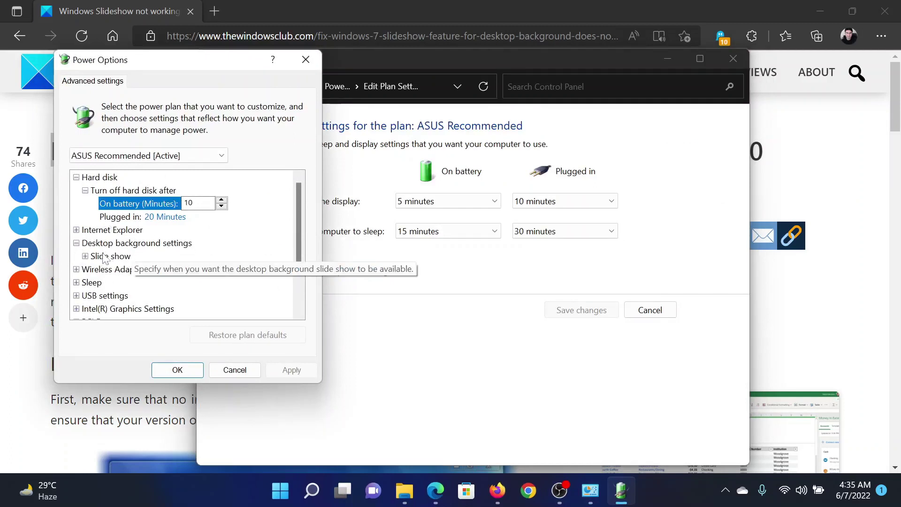
click(86, 257)
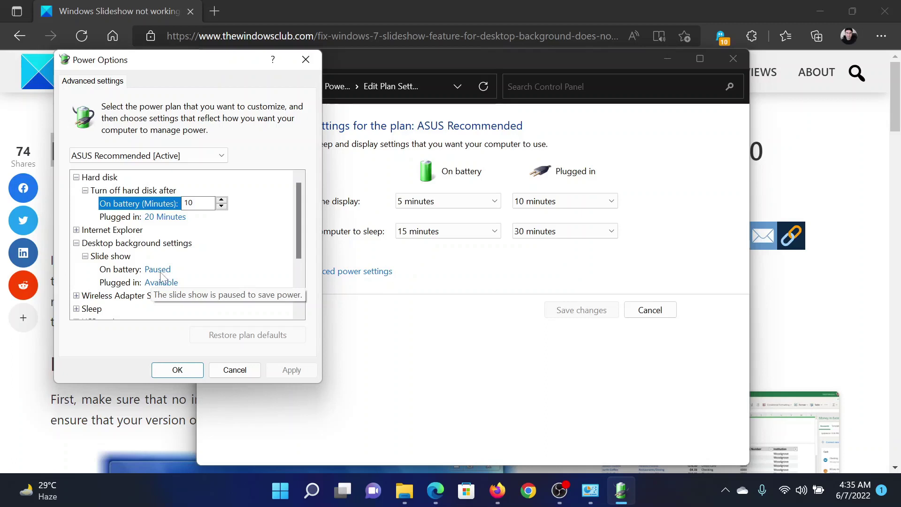
click(157, 269)
click(169, 287)
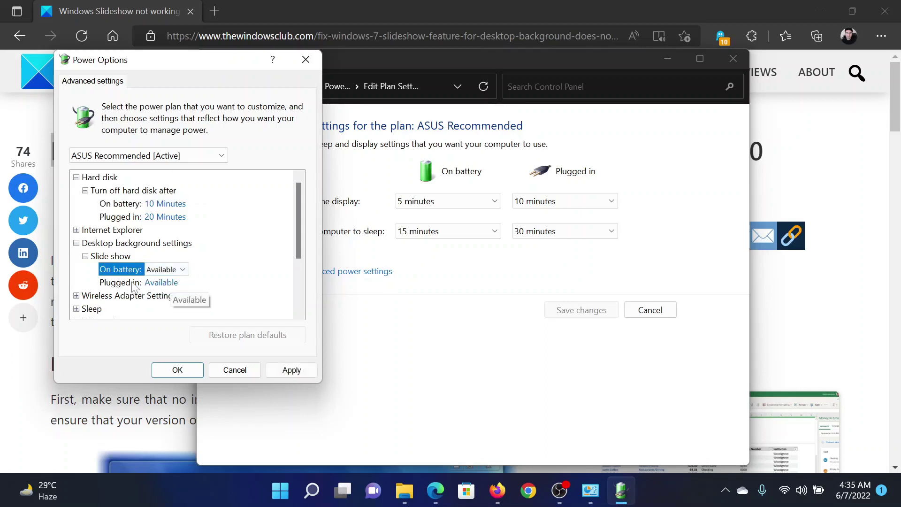
click(166, 283)
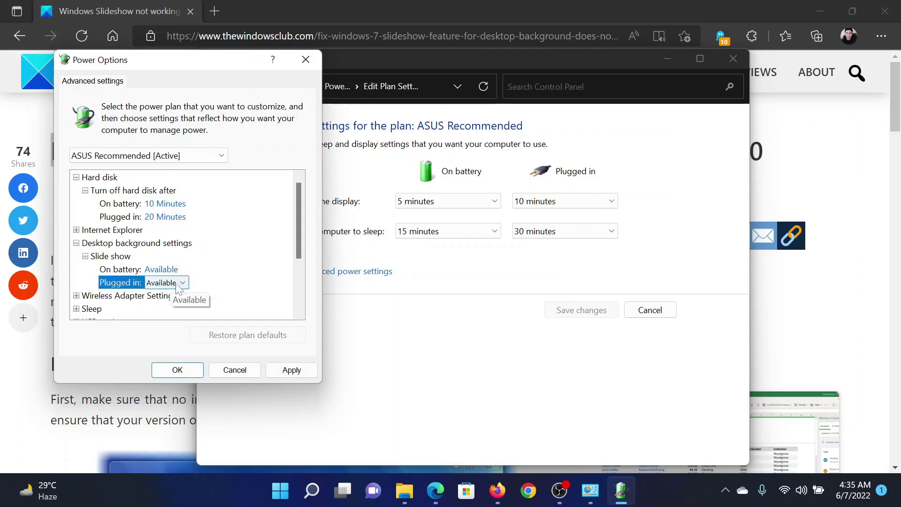
click(292, 370)
Step: Close the advanced settings with OK and bring the slideshow article forward in Edge
click(178, 370)
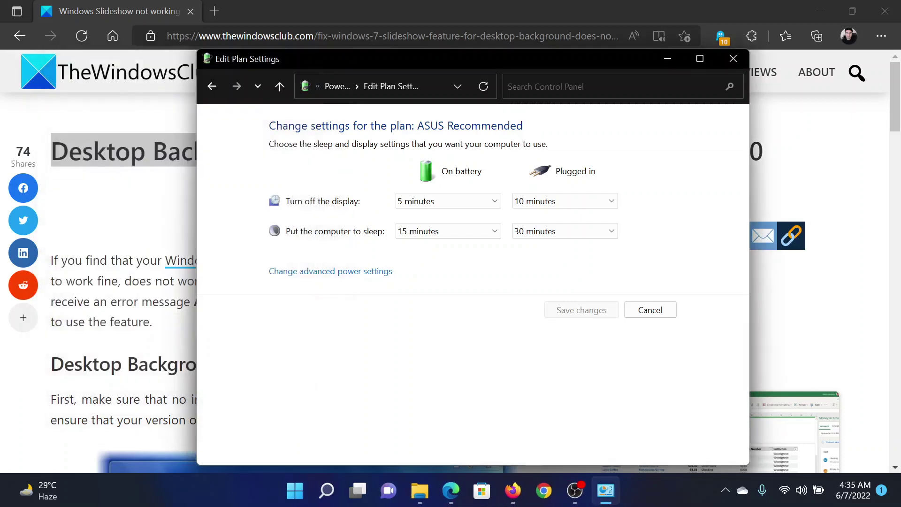
click(137, 337)
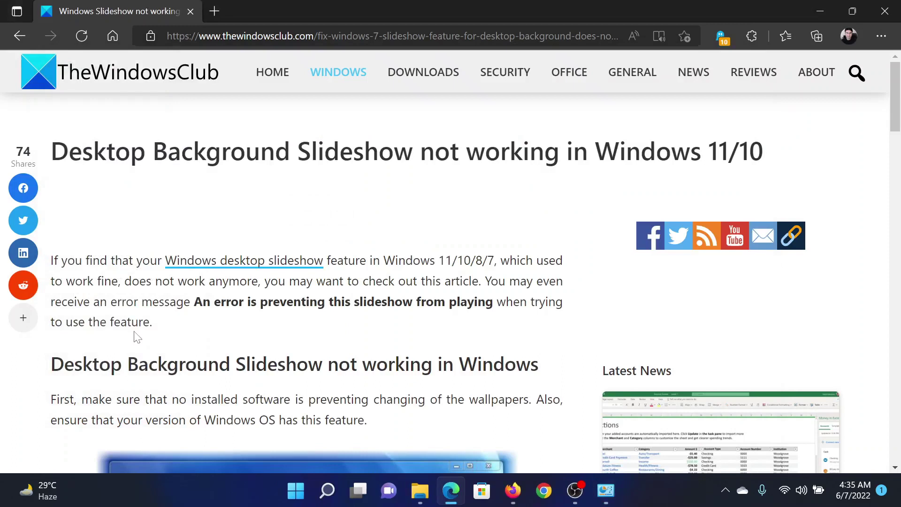